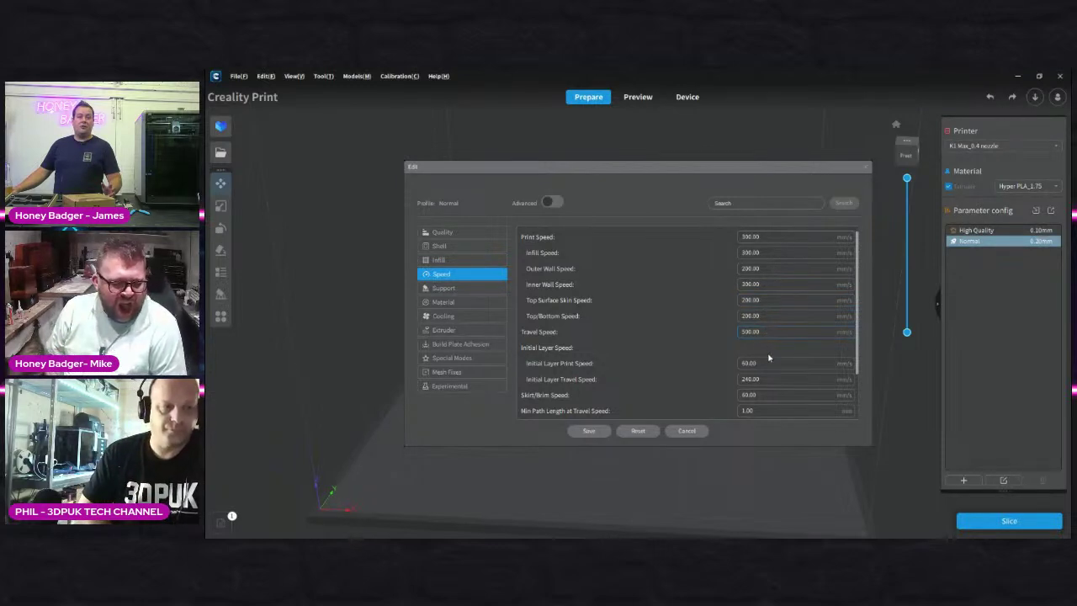
Step: Review the speed, support, material, cooling and extruder settings of the Normal profile
{"action": "left_click", "coordinate": [771, 363]}
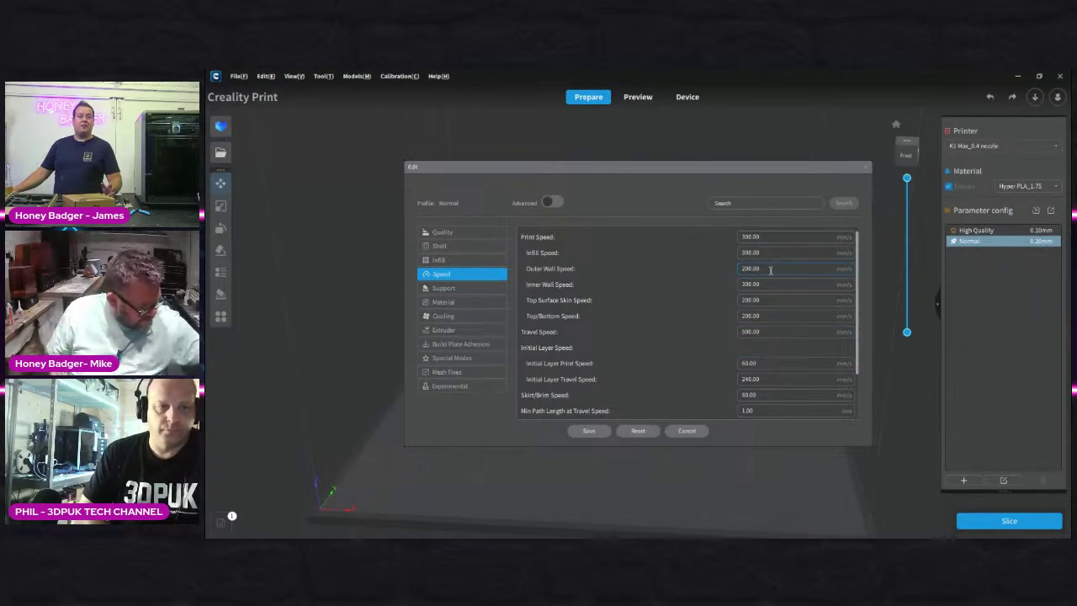
{"action": "left_click", "coordinate": [493, 287]}
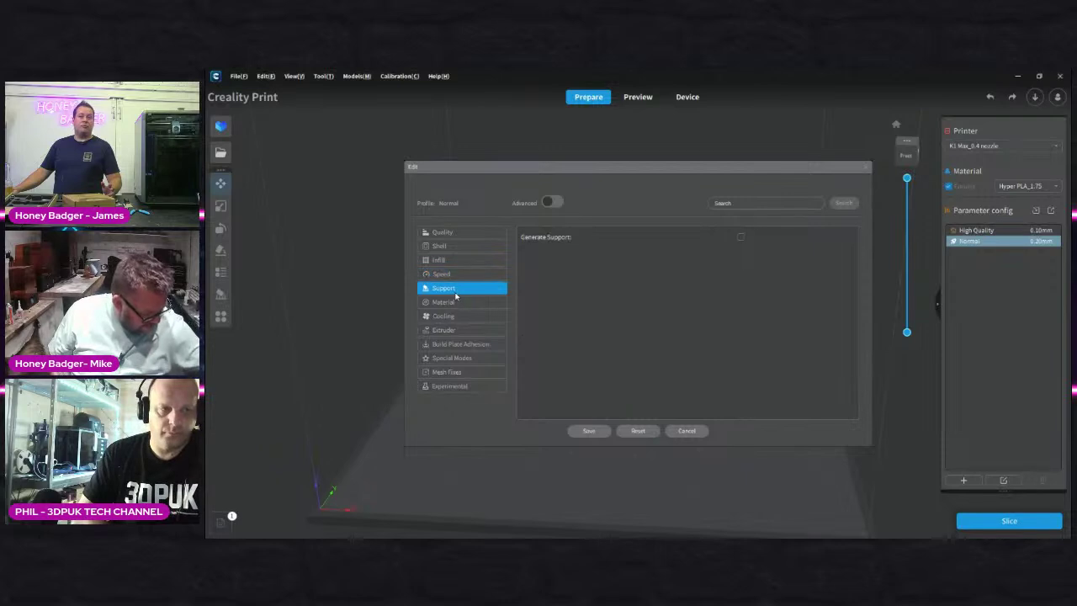
{"action": "left_click", "coordinate": [453, 303]}
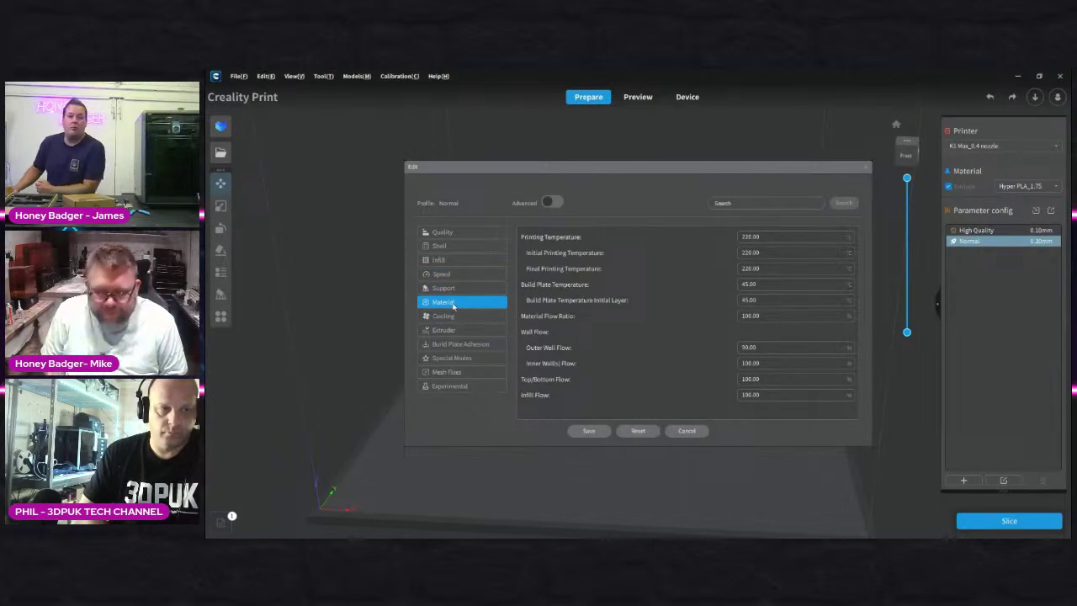
{"action": "left_click", "coordinate": [455, 317]}
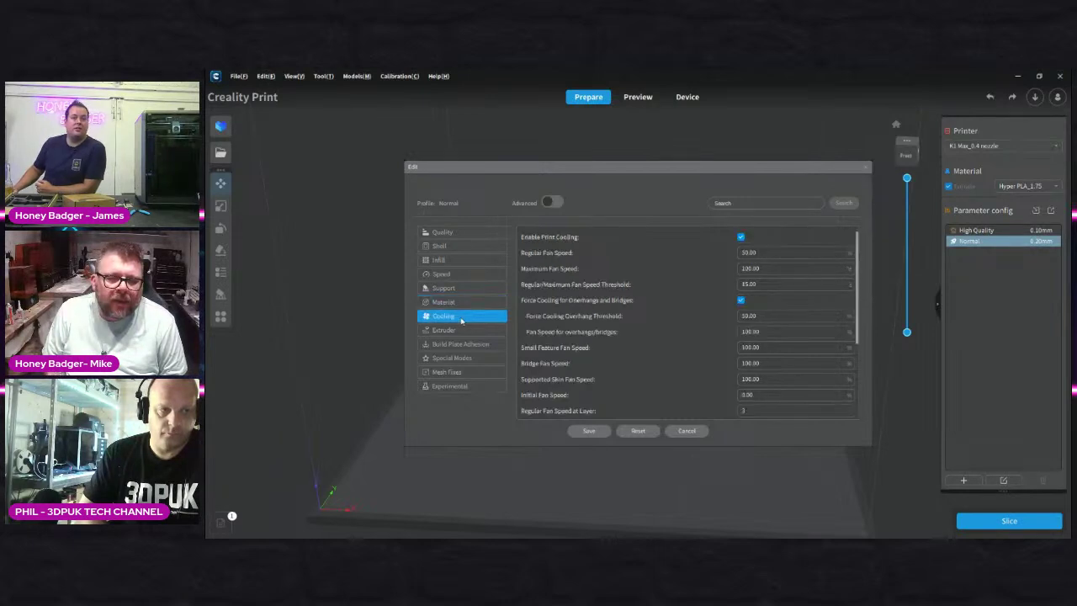
{"action": "left_click", "coordinate": [462, 330]}
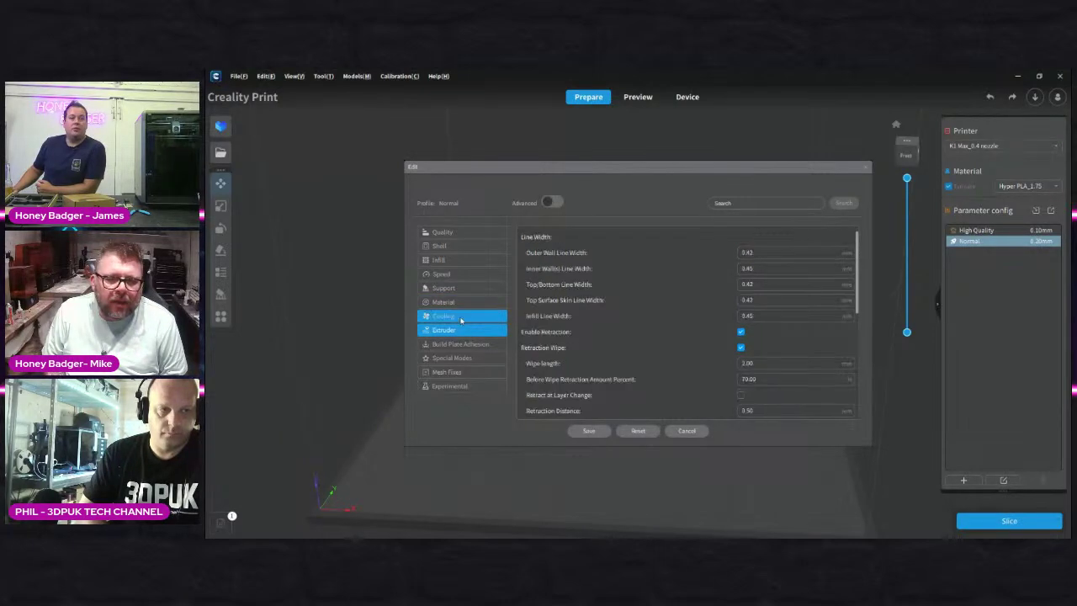
{"action": "left_click", "coordinate": [461, 319]}
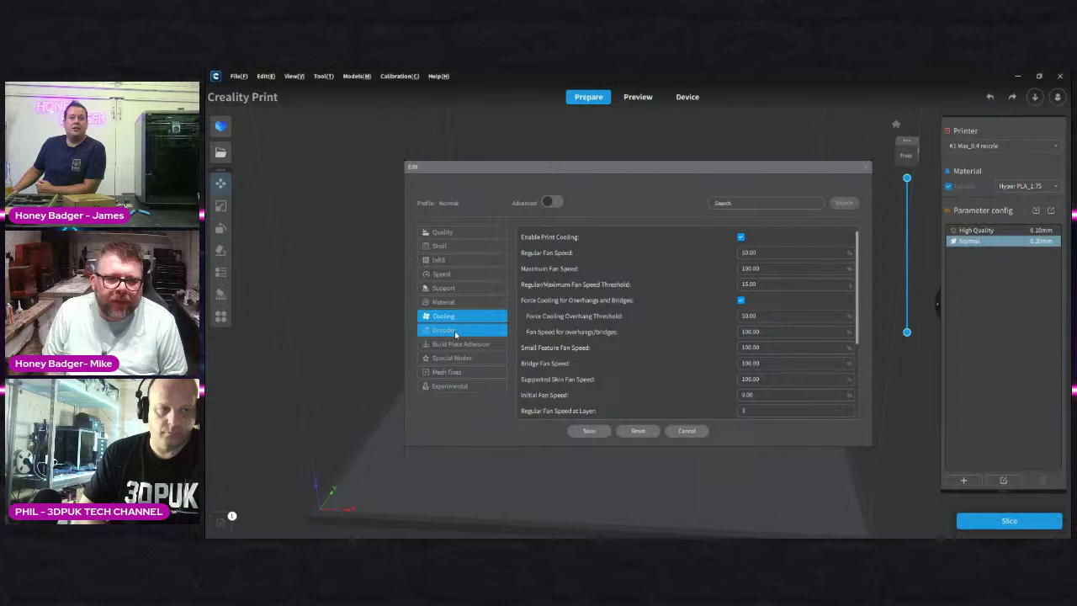
{"action": "left_click", "coordinate": [455, 331]}
Step: Set the build plate adhesion type of the Normal profile to none
{"action": "left_click", "coordinate": [458, 344]}
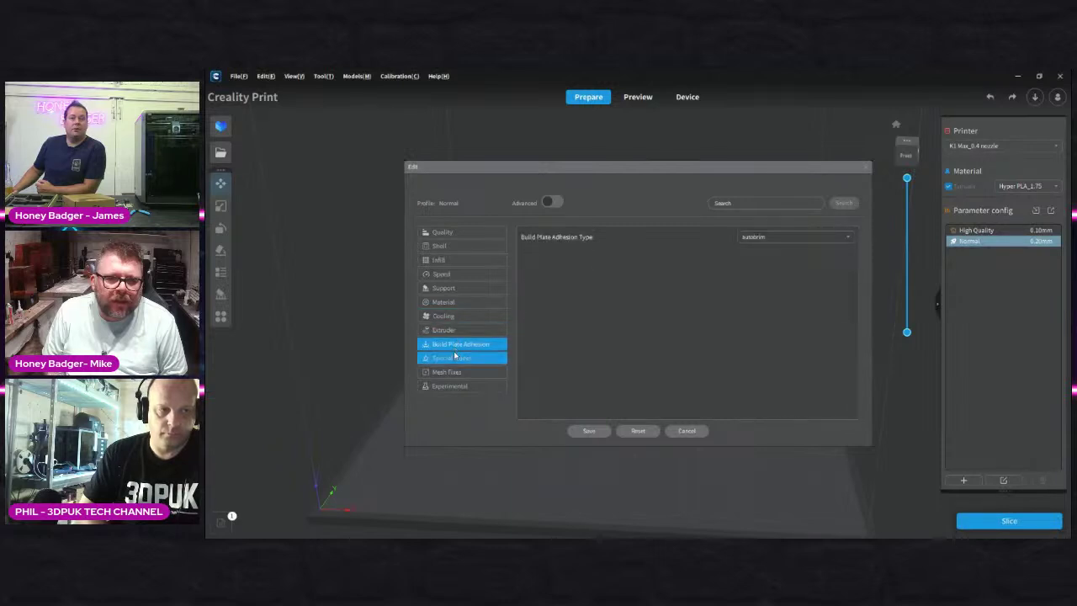
{"action": "left_click", "coordinate": [792, 238]}
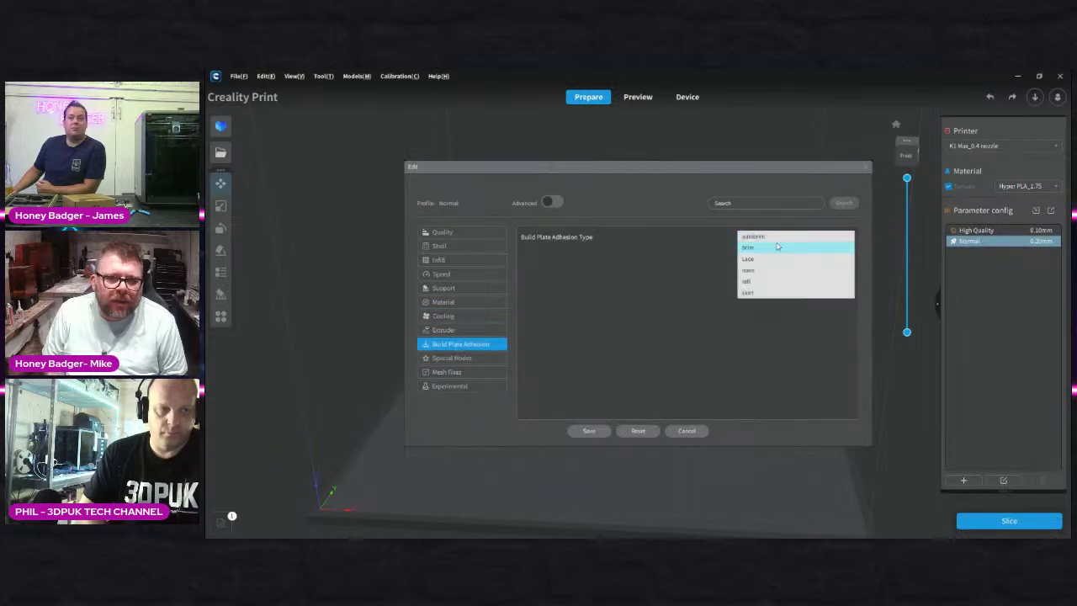
{"action": "left_click", "coordinate": [760, 272]}
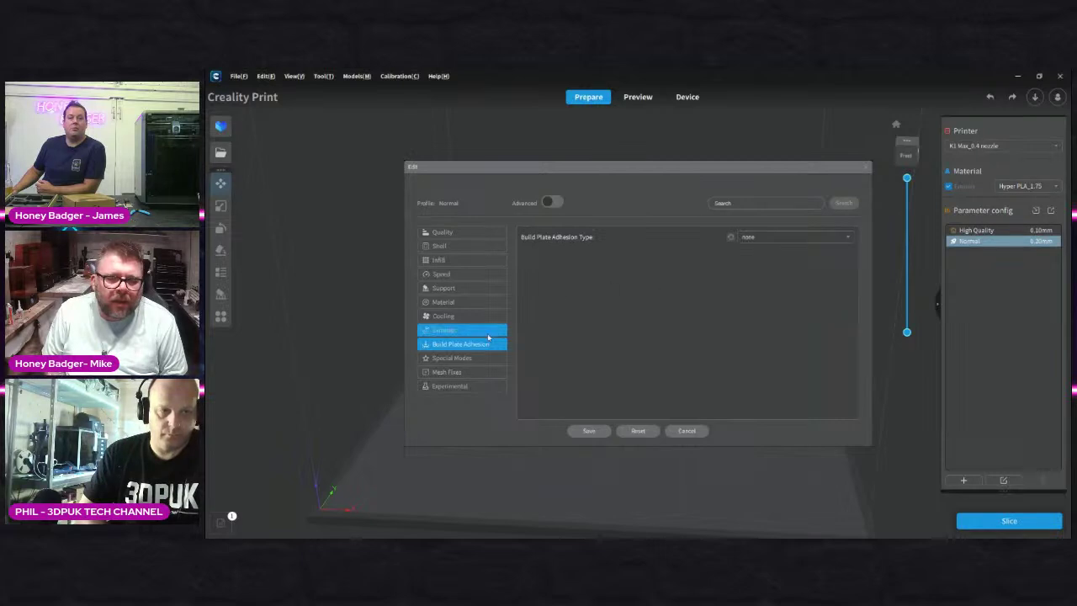
Step: Review the profile's special modes, mesh fixes, experimental and quality settings, and close the editor without saving
{"action": "left_click", "coordinate": [459, 358]}
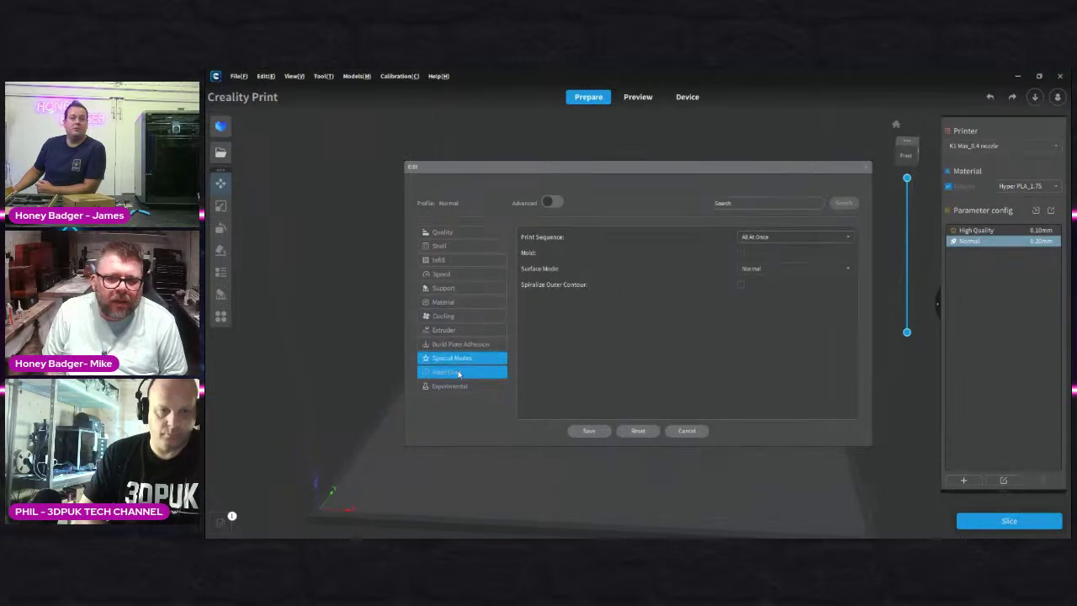
{"action": "left_click", "coordinate": [458, 373]}
{"action": "left_click", "coordinate": [456, 386]}
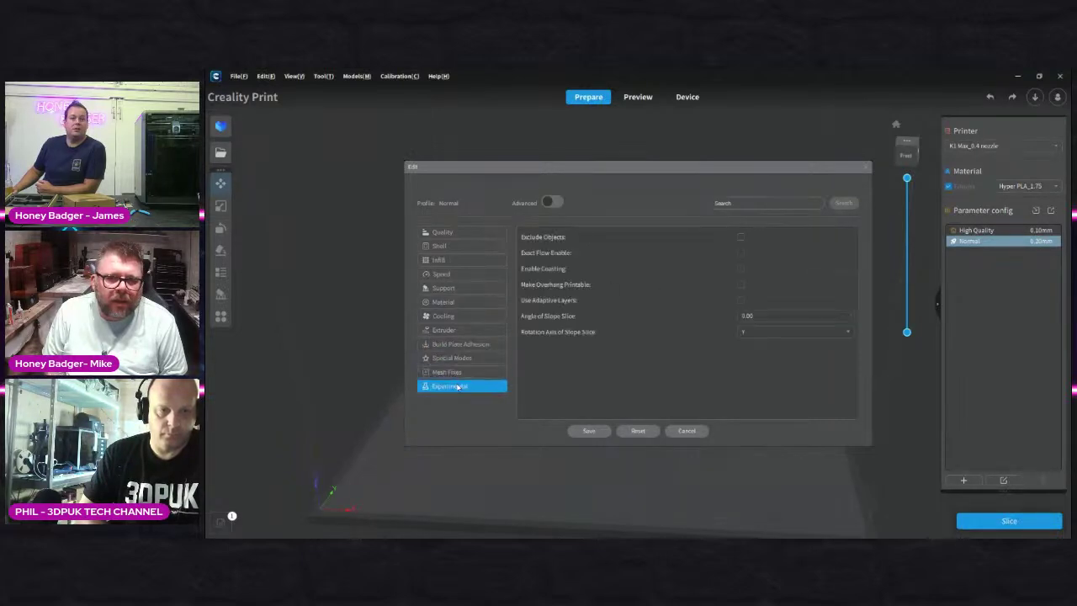
{"action": "left_click", "coordinate": [470, 236]}
{"action": "left_click", "coordinate": [865, 167]}
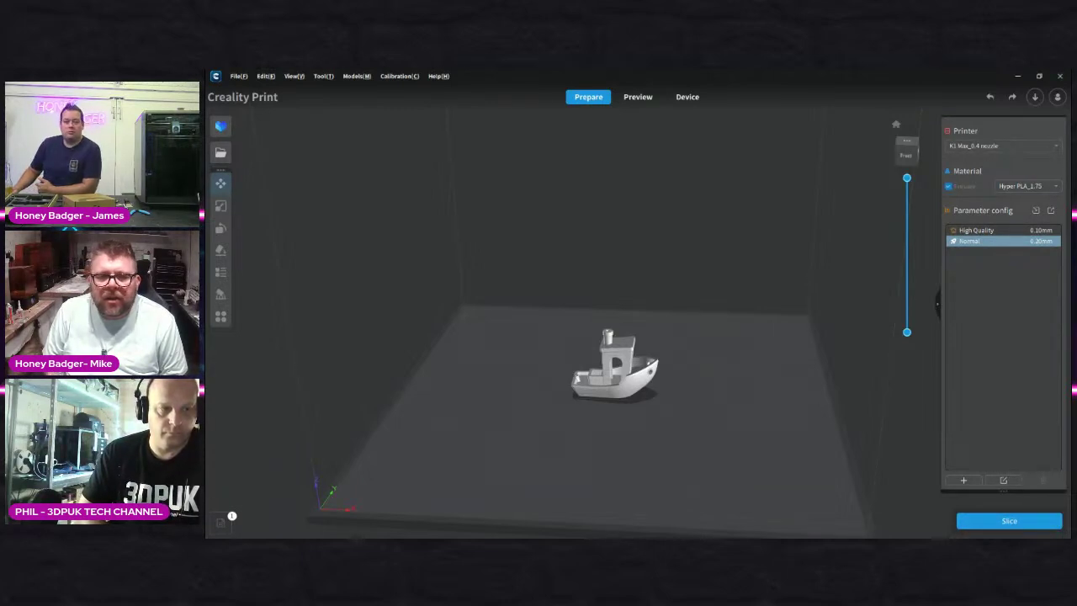
Step: Set the K1 Max's nozzle target temperature to 200 °C in the printer's device controls
{"action": "left_click", "coordinate": [683, 101]}
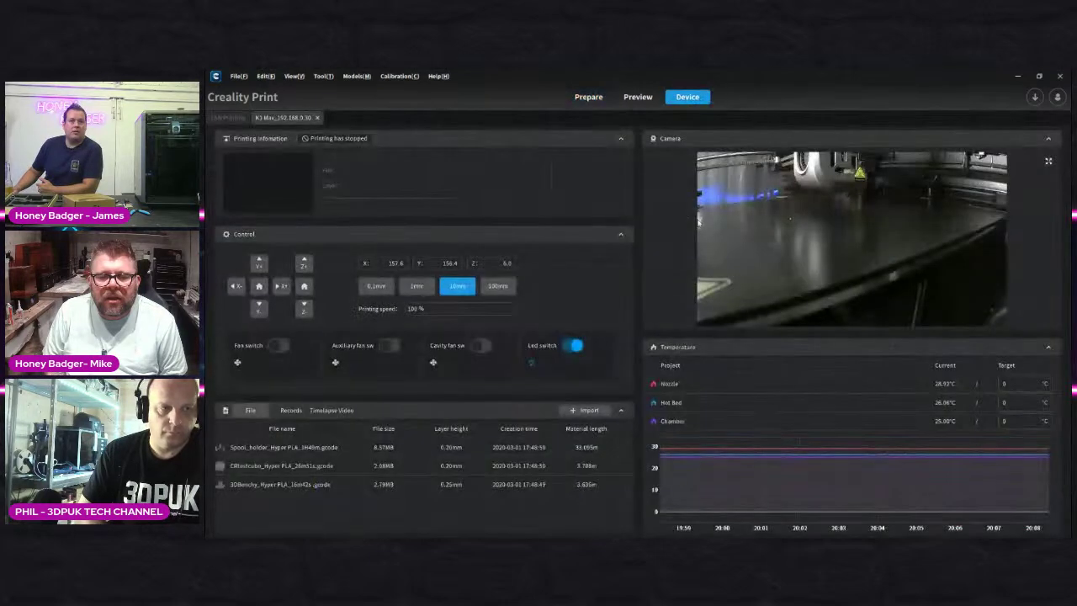
{"action": "left_click", "coordinate": [1012, 385]}
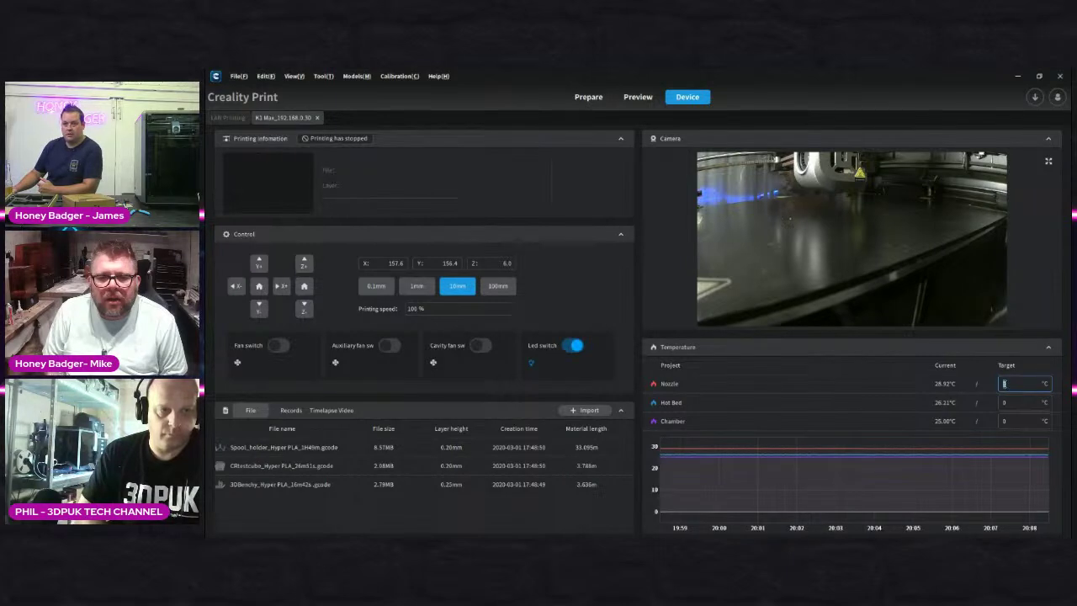
{"action": "type", "text": "200"}
{"action": "key", "text": "Return"}
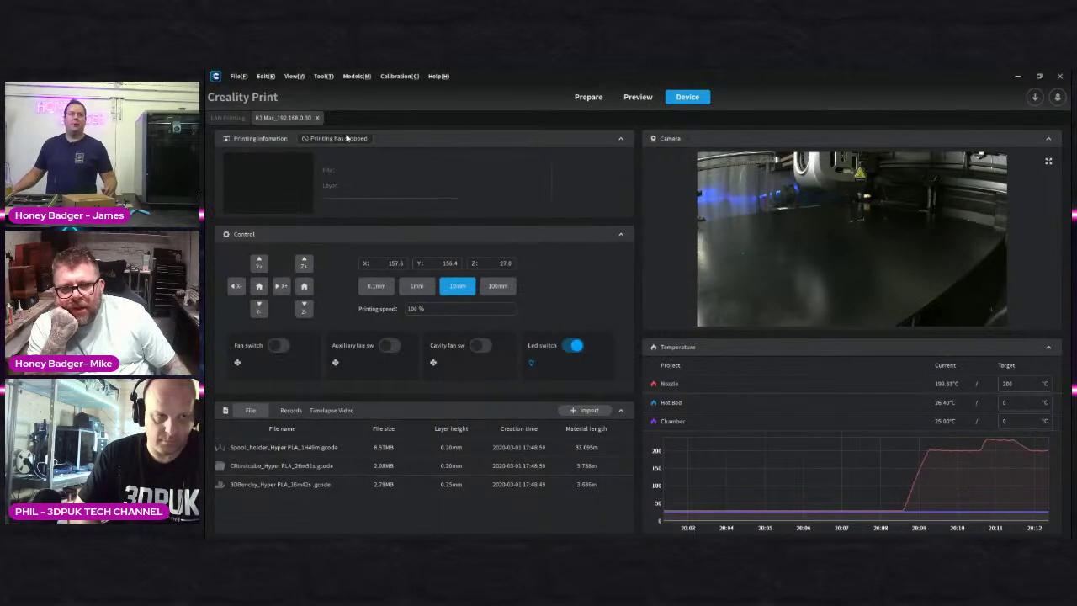
Step: Slice the 3DBenchy model and send its G-code over the local network to the K1 Max
{"action": "left_click", "coordinate": [588, 97]}
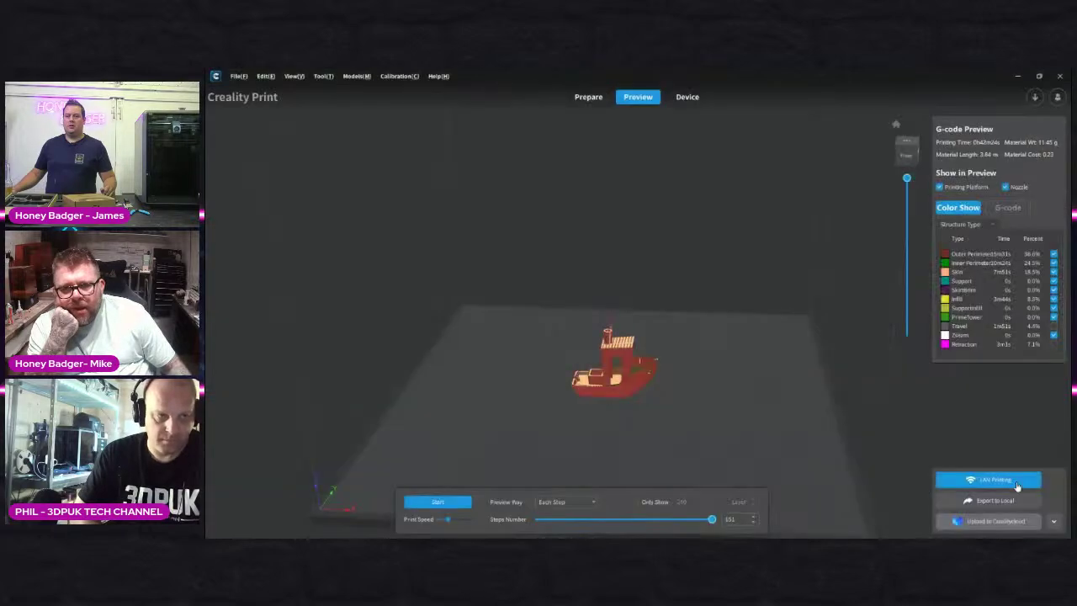
{"action": "left_click", "coordinate": [1018, 484]}
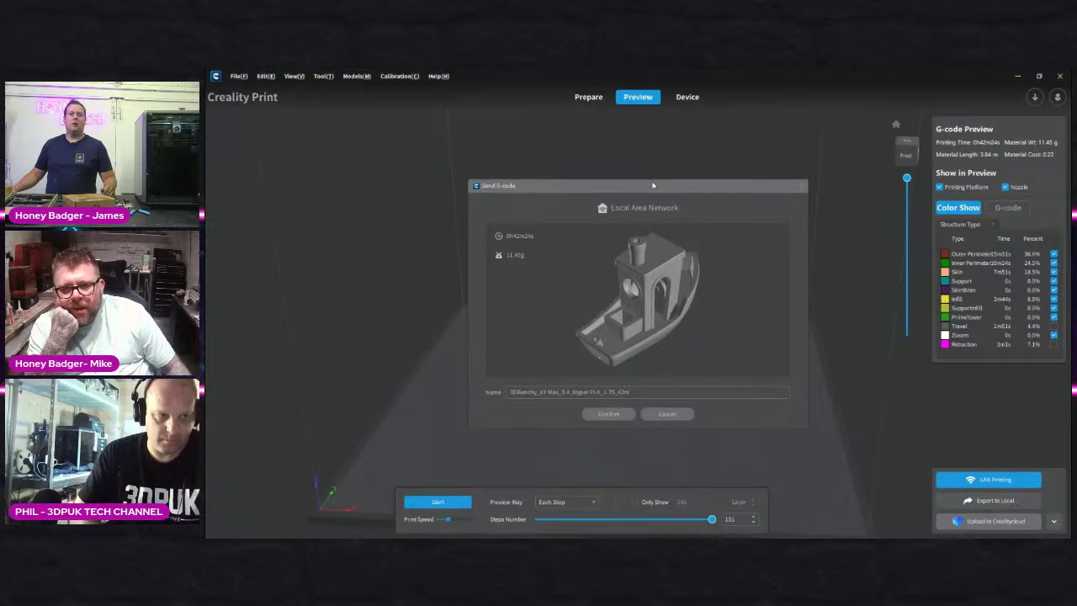
{"action": "left_click_drag", "start_coordinate": [653, 184], "coordinate": [713, 137]}
{"action": "left_click", "coordinate": [677, 369]}
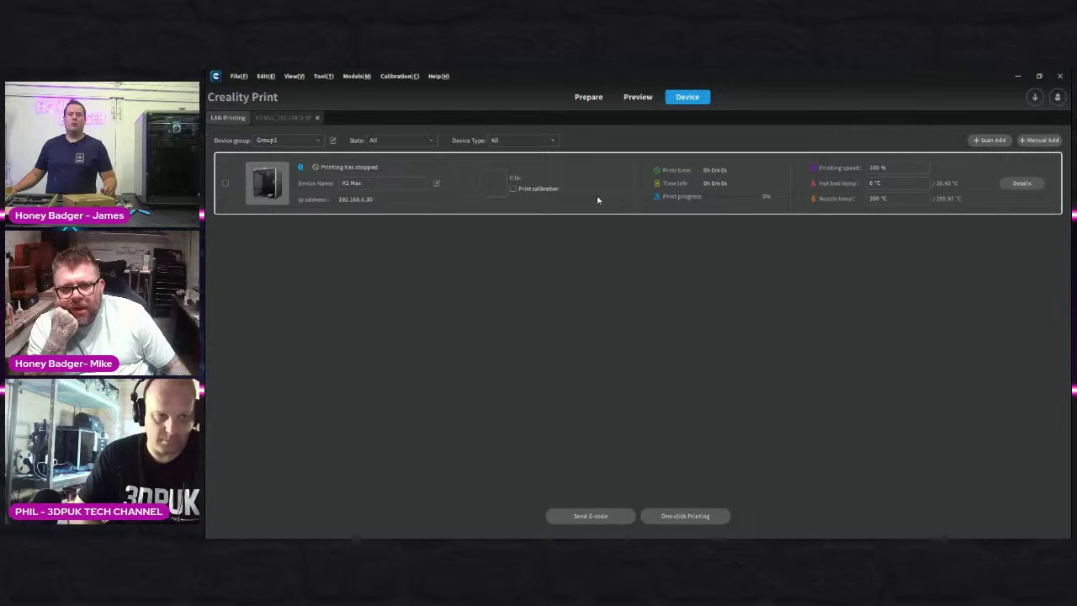
{"action": "left_click", "coordinate": [573, 188]}
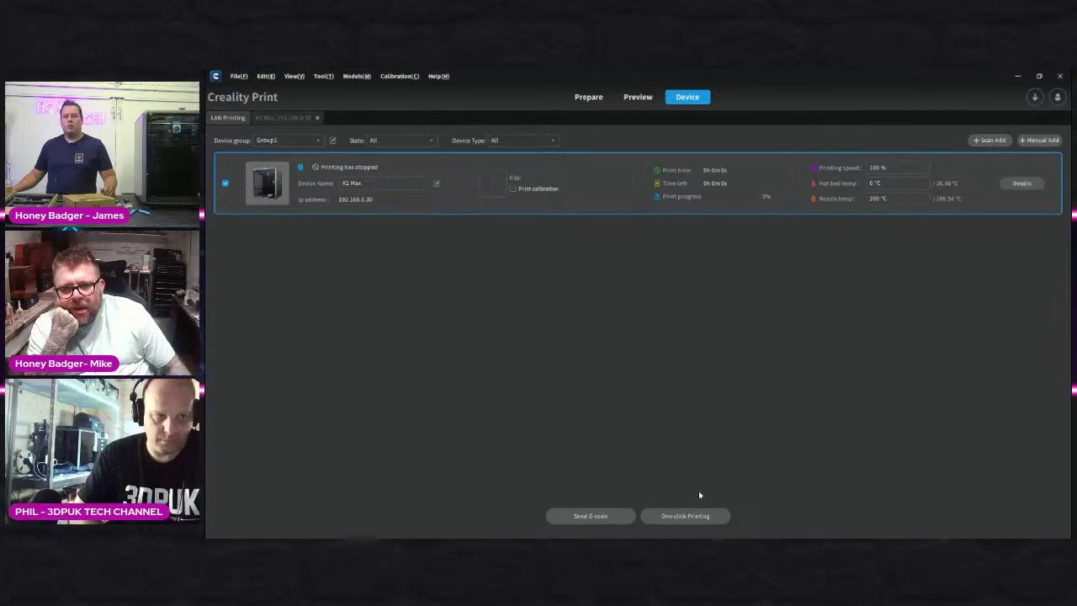
{"action": "left_click", "coordinate": [609, 517]}
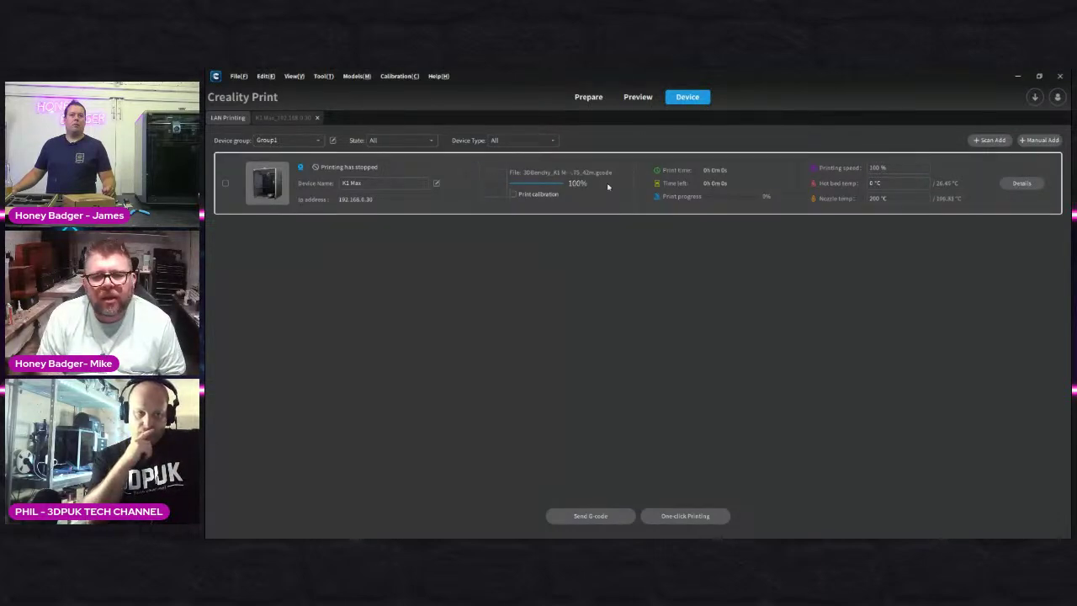
Step: Open the K1 Max's details and start printing the uploaded 3DBenchy_K1 Max_0.4_Hyper PLA_1.75_42m.gcode file without calibration
{"action": "left_click", "coordinate": [1015, 184]}
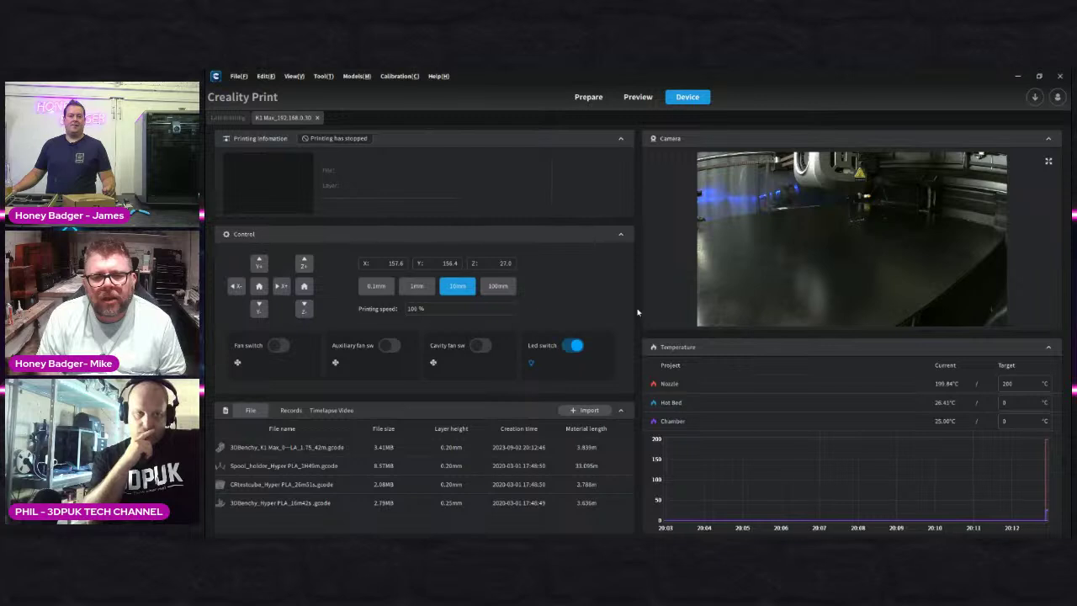
{"action": "right_click", "coordinate": [283, 450]}
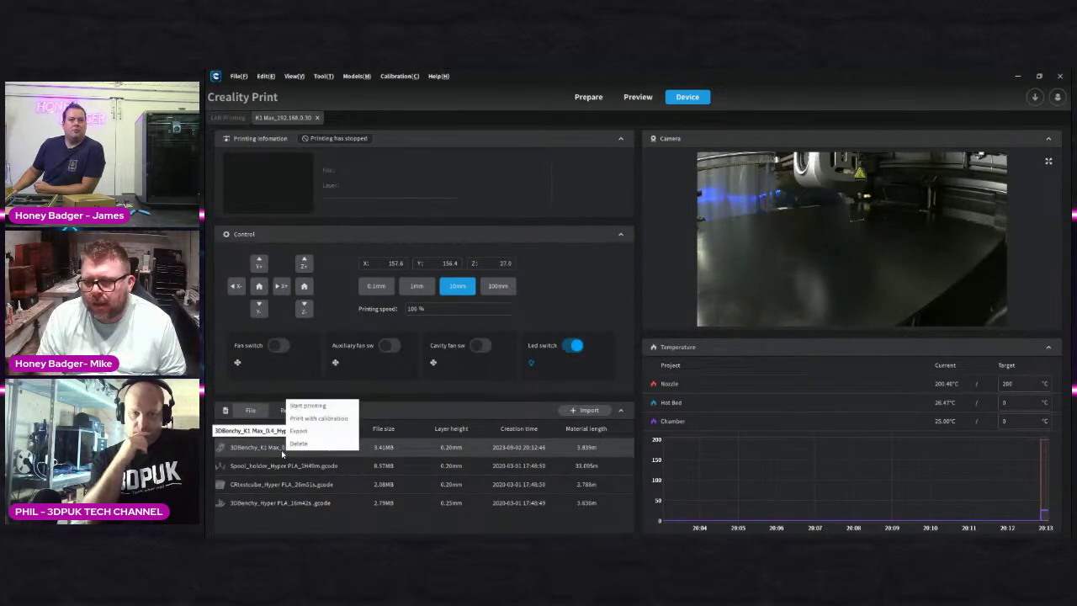
{"action": "left_click", "coordinate": [314, 408]}
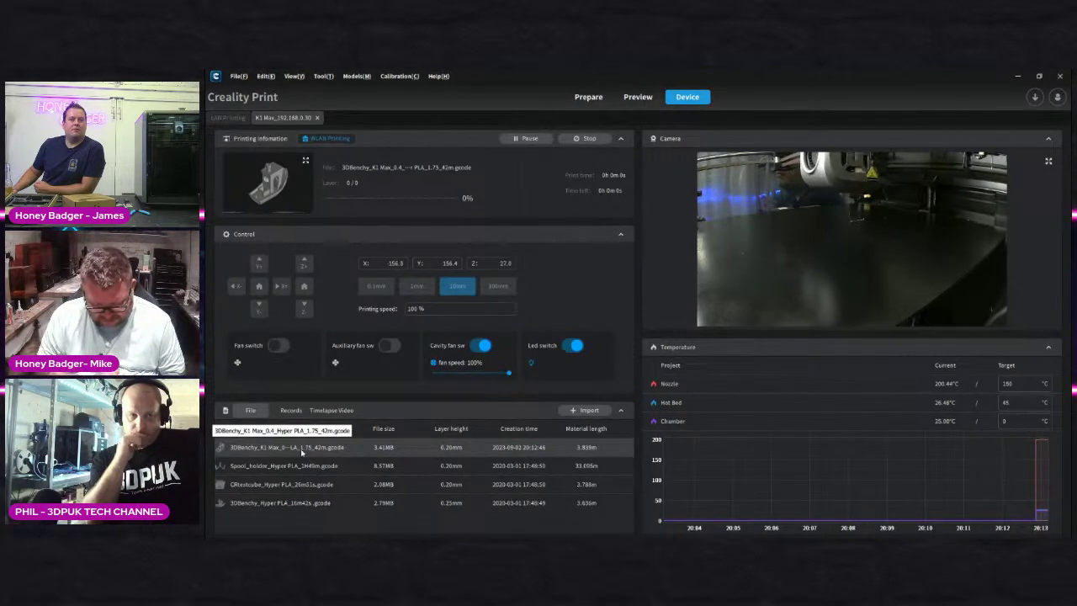
Step: Stop the running 3DBenchy print and confirm, repeating the stop request while the job is still active
{"action": "right_click", "coordinate": [300, 449]}
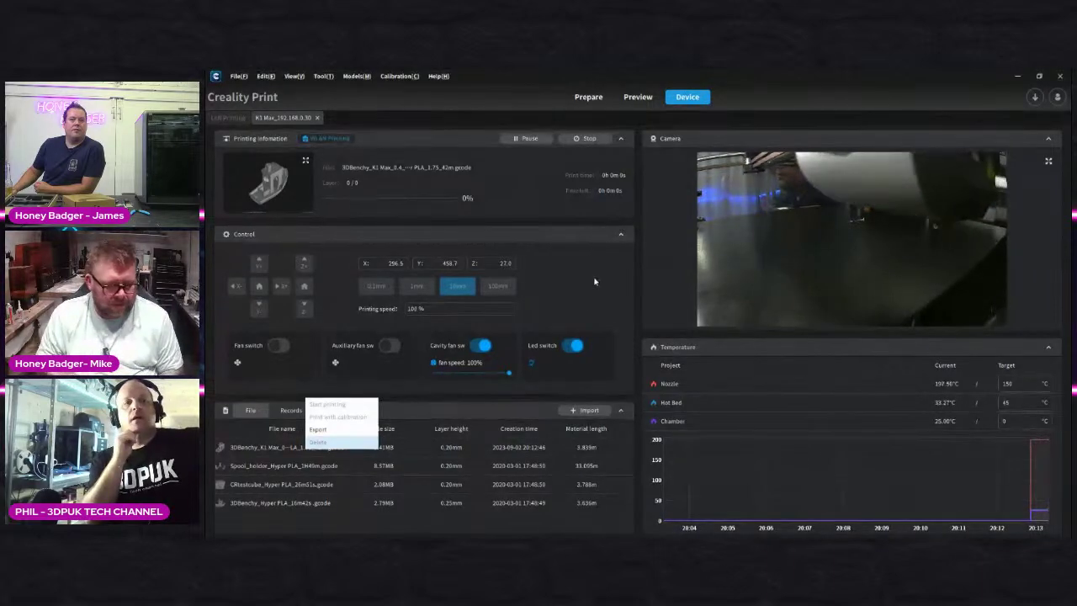
{"action": "left_click", "coordinate": [593, 139]}
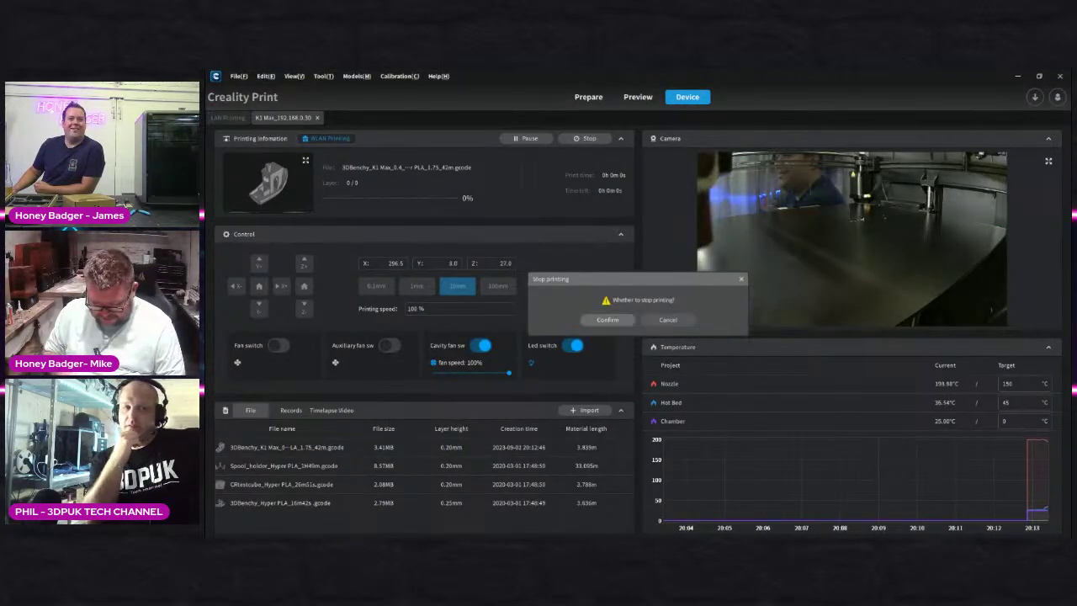
{"action": "left_click", "coordinate": [608, 320]}
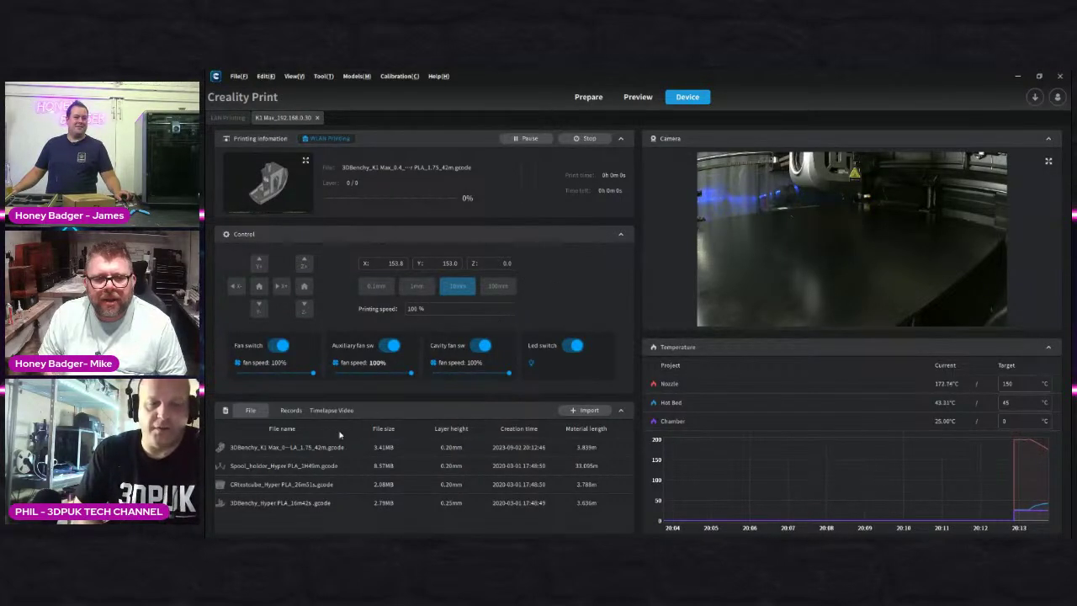
{"action": "left_click", "coordinate": [589, 142]}
{"action": "left_click", "coordinate": [619, 324]}
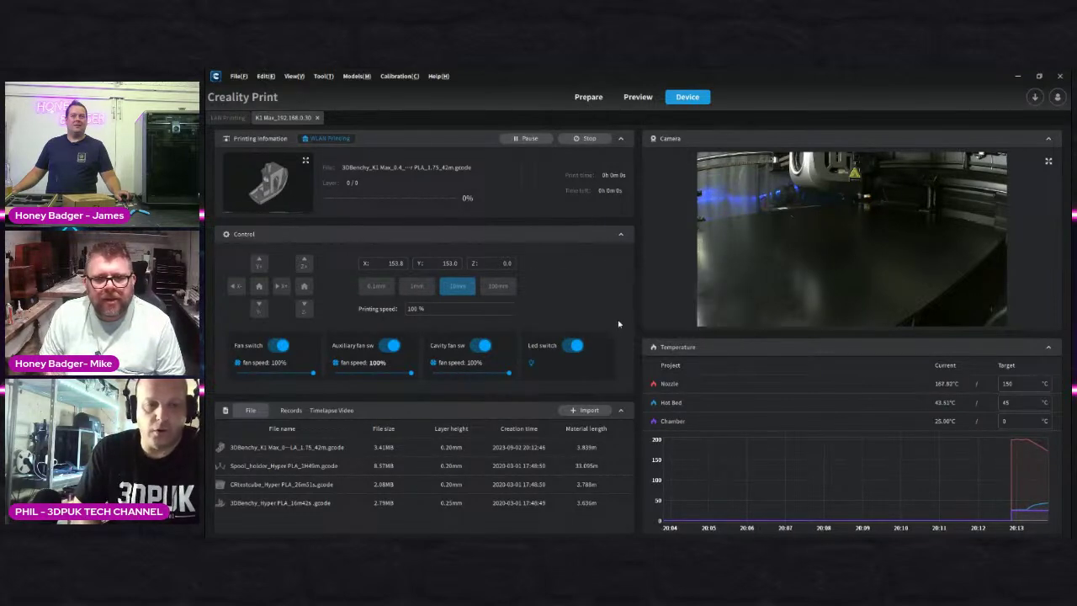